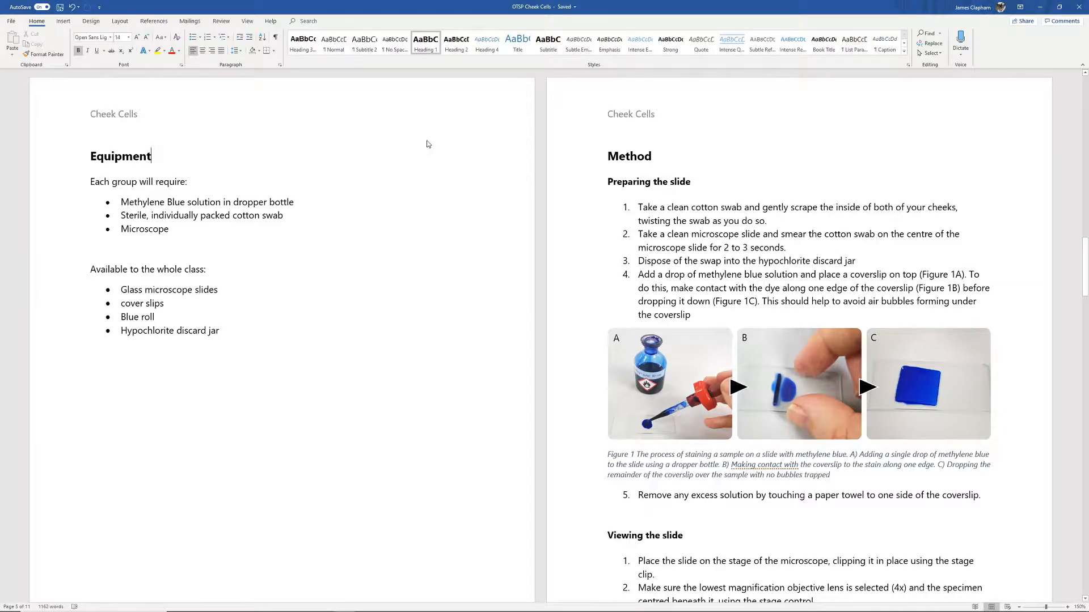
Check which style is applied to the Equipment and Method headings
drag(181, 156, 89, 158)
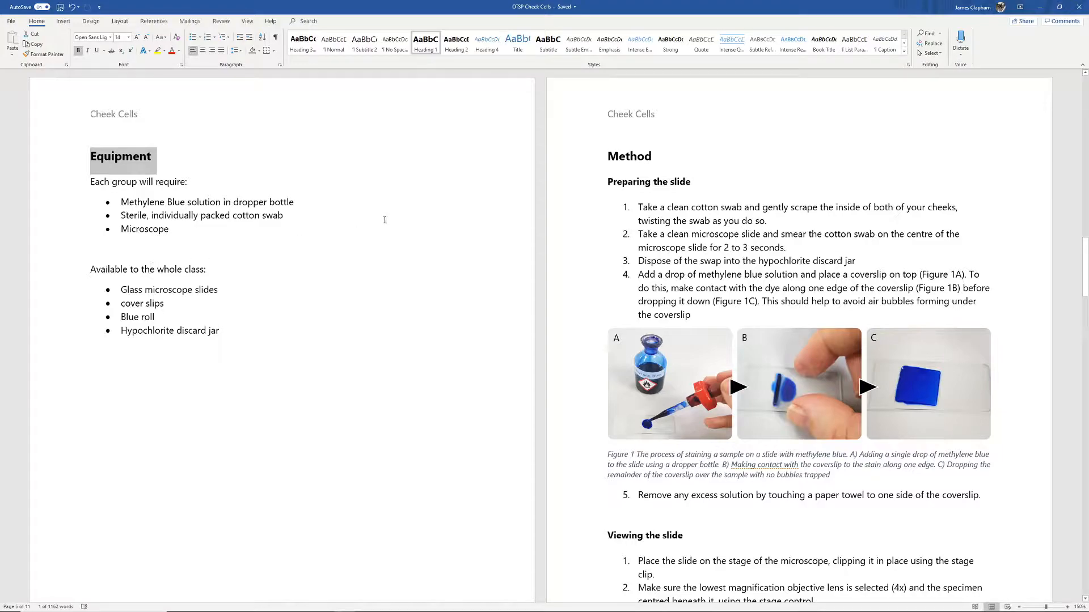
click(631, 156)
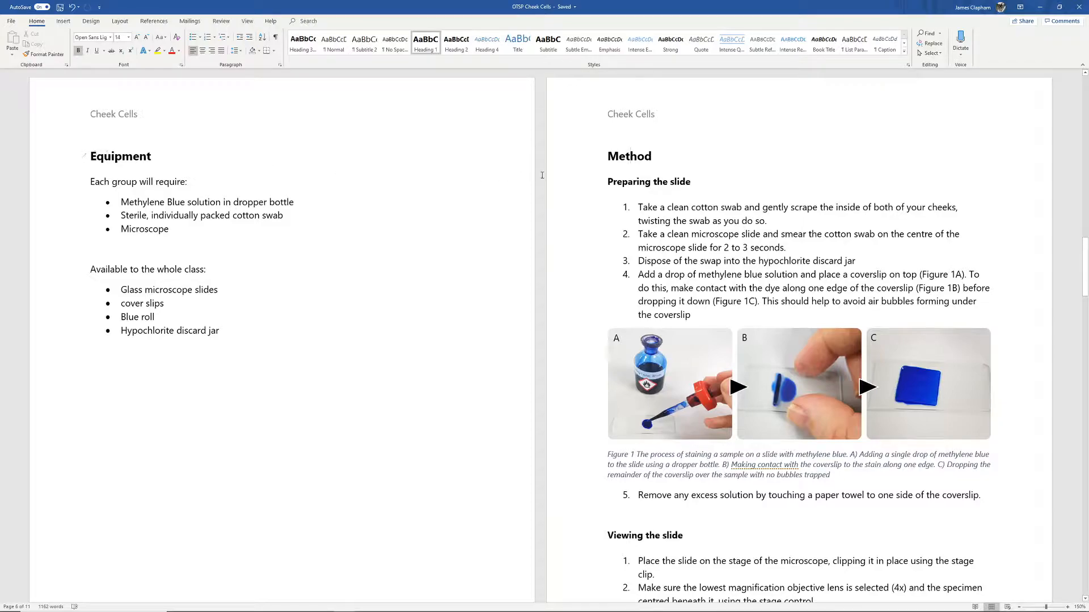
drag(679, 159, 607, 159)
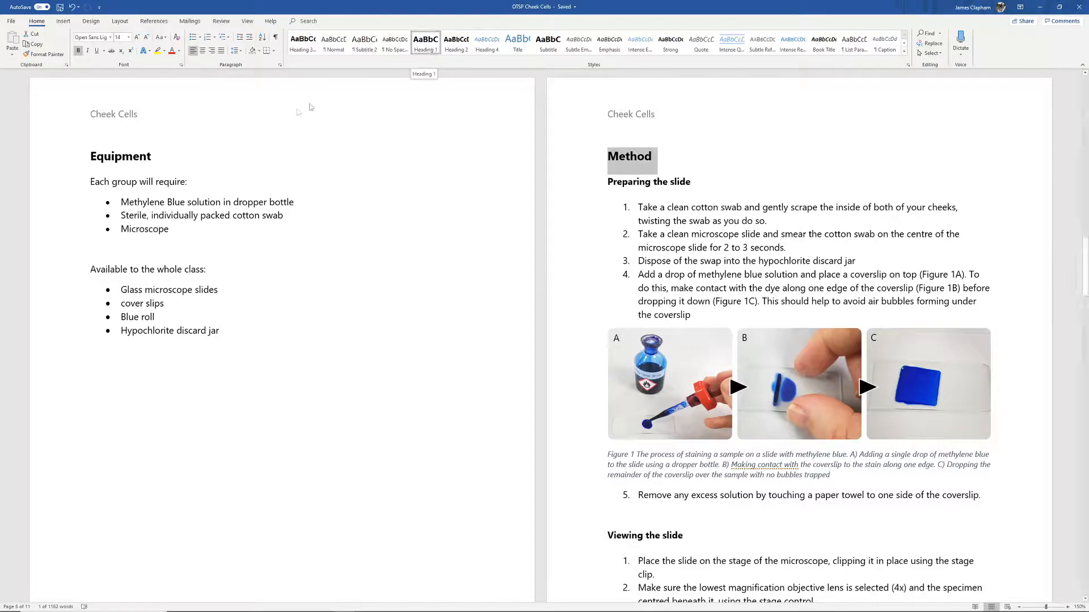
click(623, 154)
double_click(623, 155)
Add the line "Safety" below the whole-class equipment list and apply the Heading 1 style to it
click(297, 342)
click(269, 329)
key(Return)
key(Return)
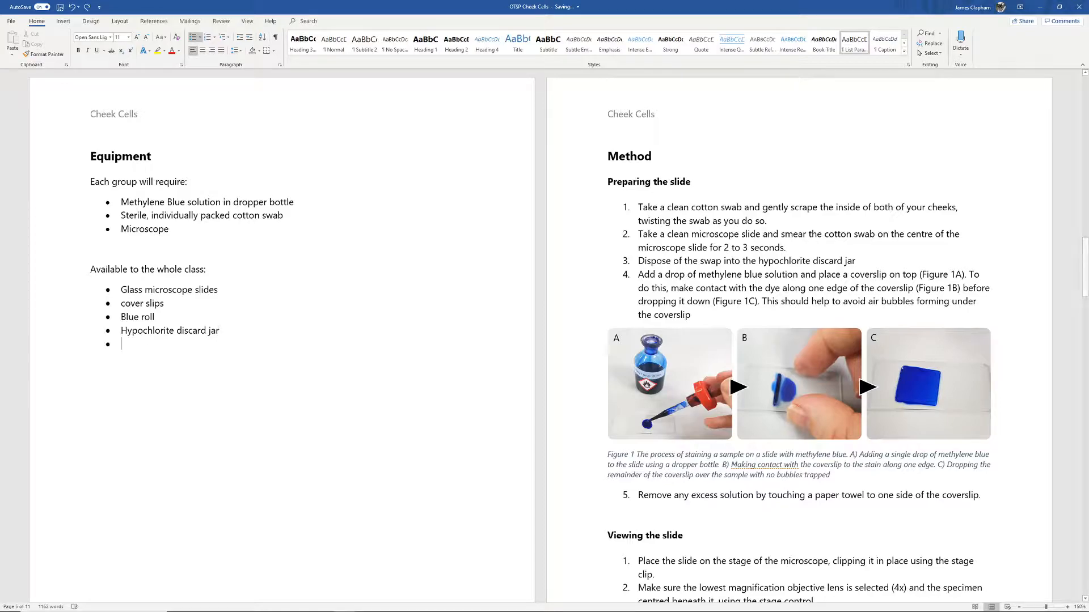
text(Safety)
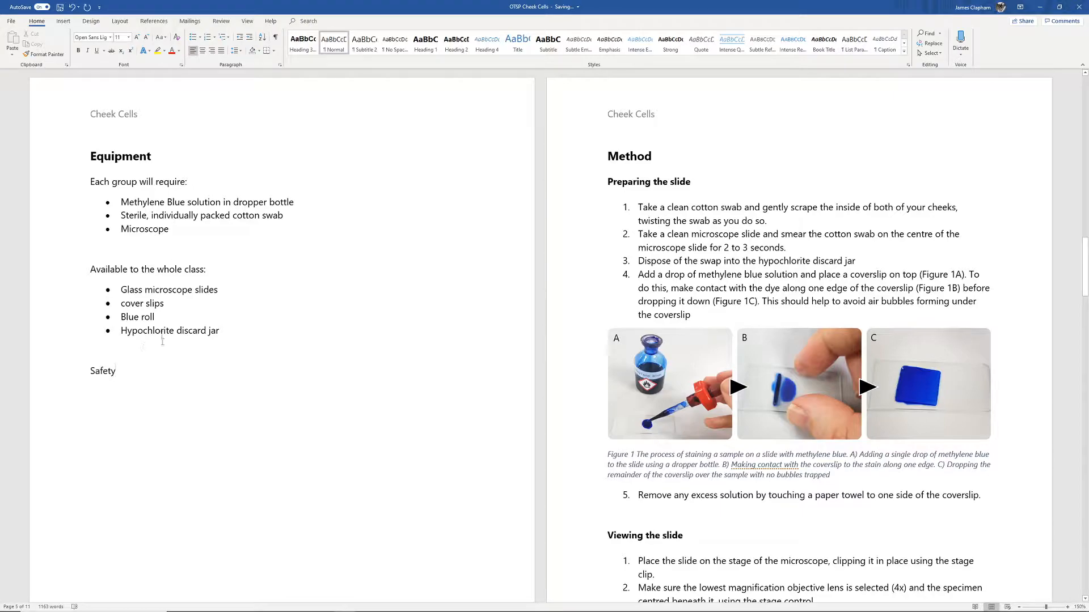
double_click(134, 372)
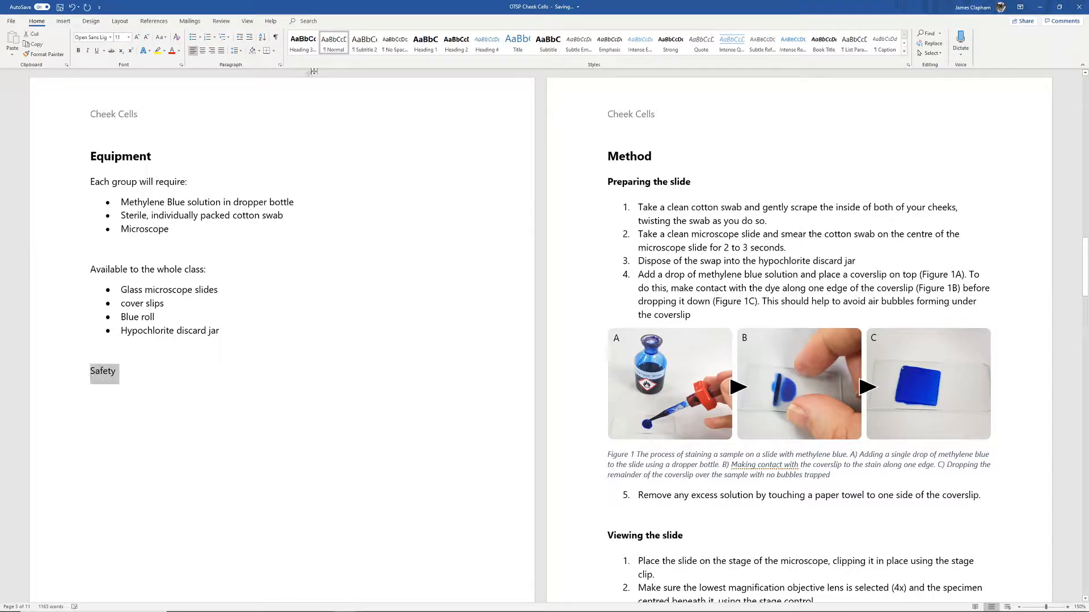
click(426, 43)
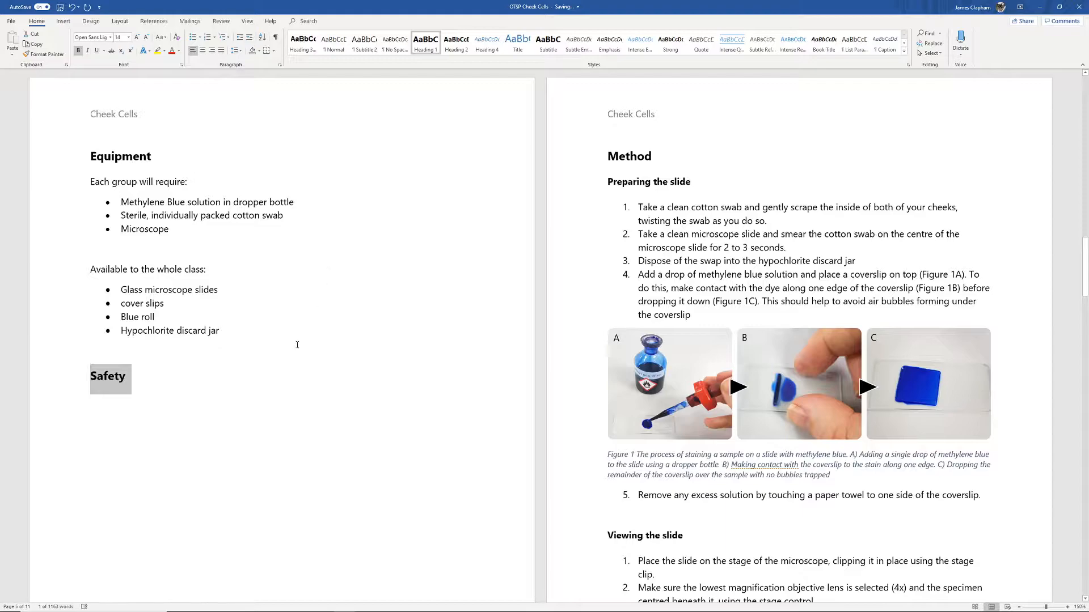
Delete the Safety heading below the equipment list
key(BackSpace)
key(BackSpace)
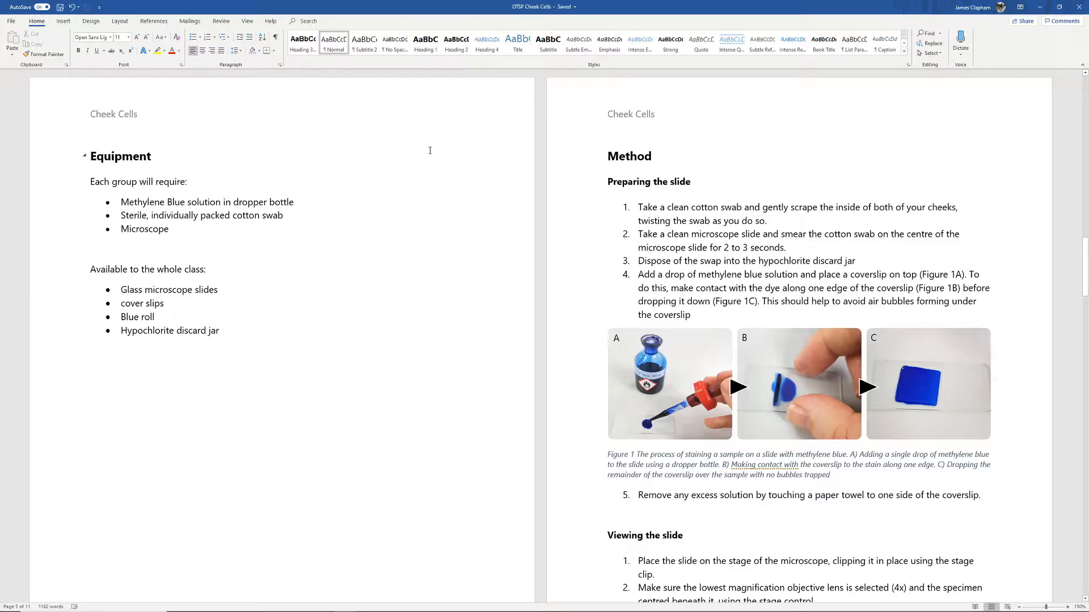
Review the subheadings from Preparing the slide through the Alterations page and check their heading style
click(634, 181)
scroll(707, 310, down, 4)
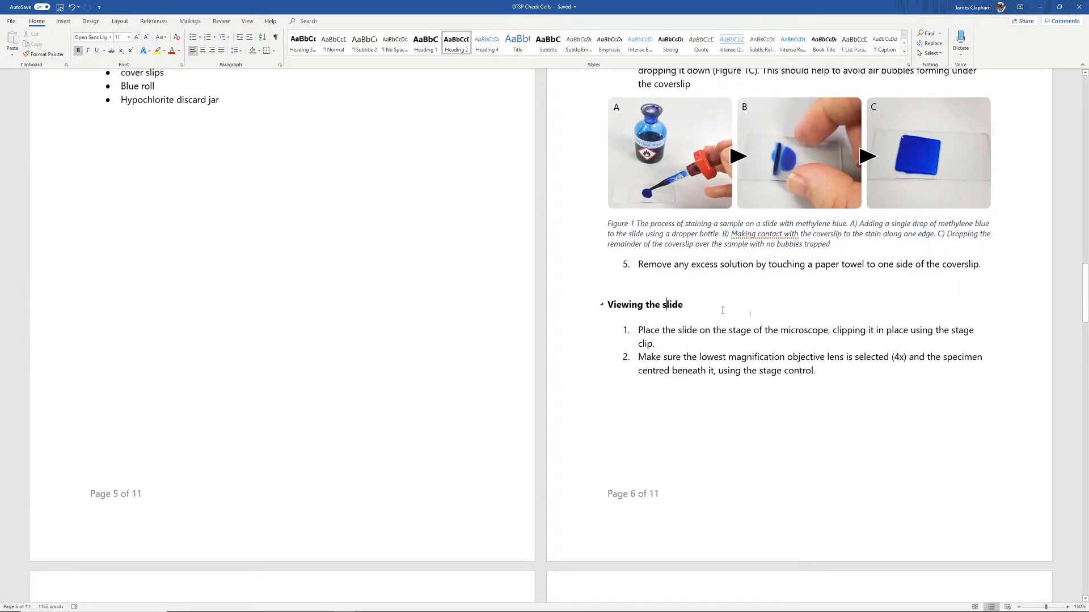
scroll(1062, 307, down, 14)
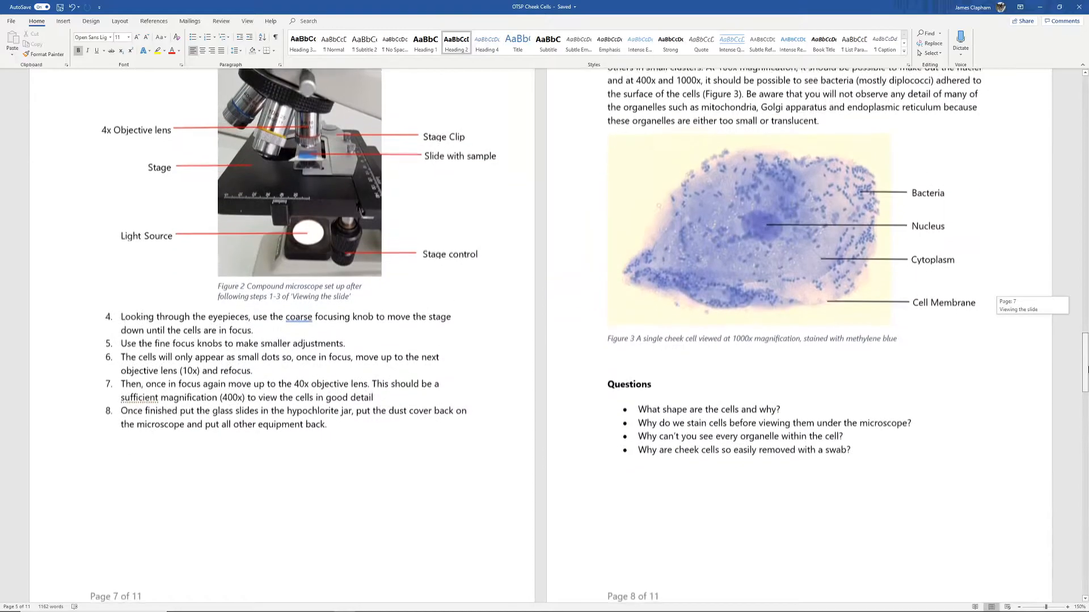
scroll(778, 388, down, 9)
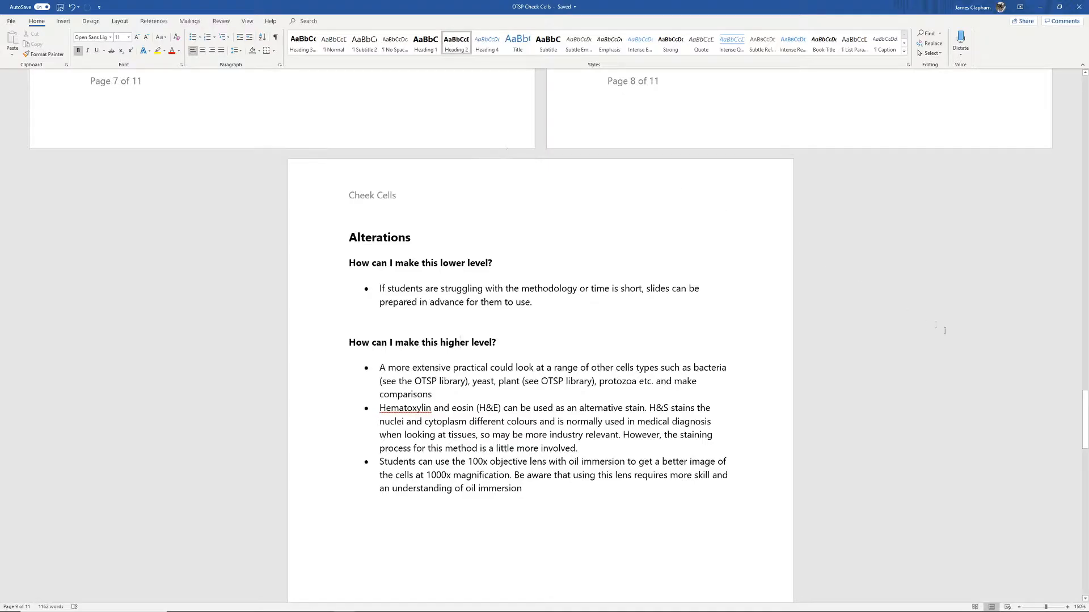
drag(1086, 410, 1085, 253)
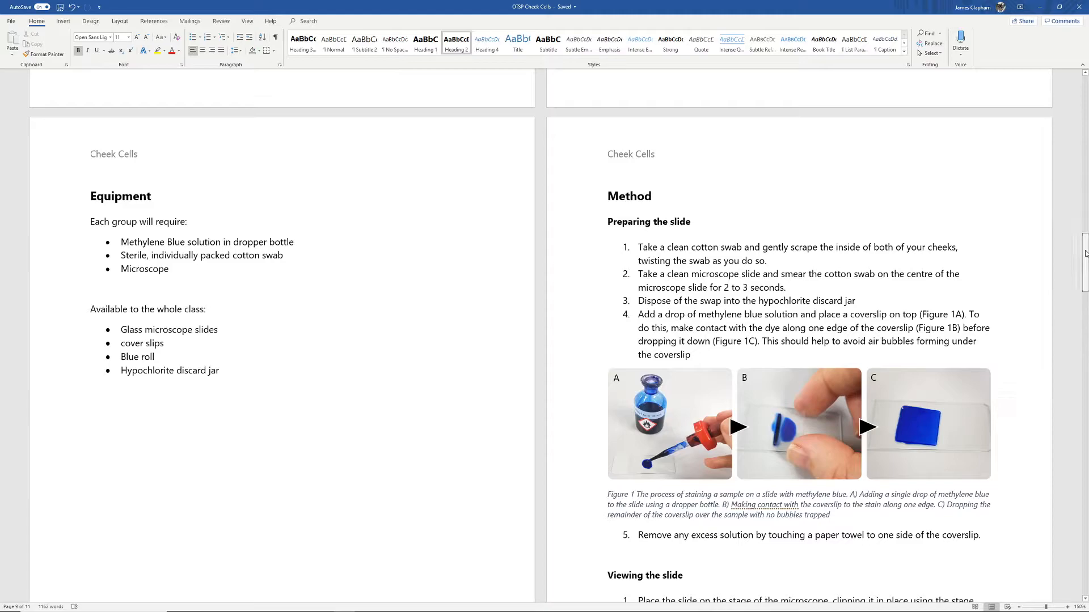
Modify the Heading 1 style so its font colour is the blue Accent 1 theme colour
click(121, 197)
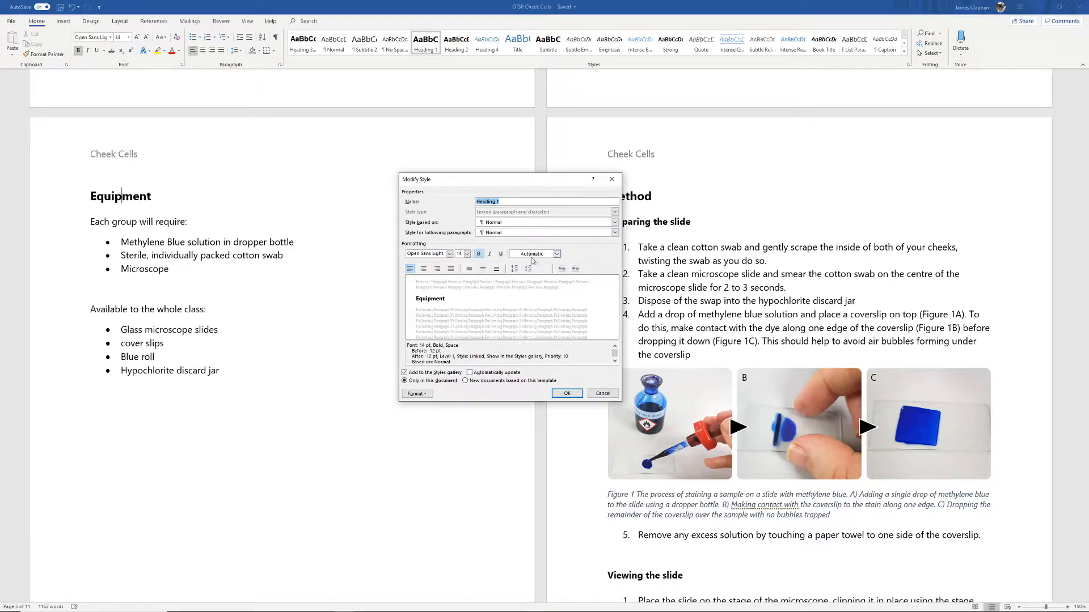
click(557, 254)
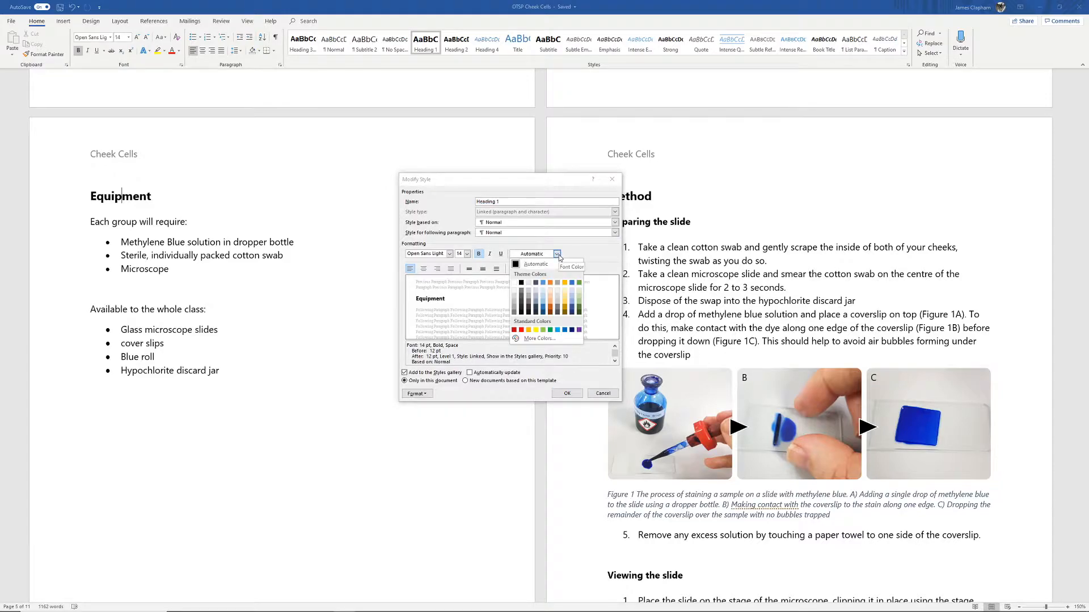
click(544, 285)
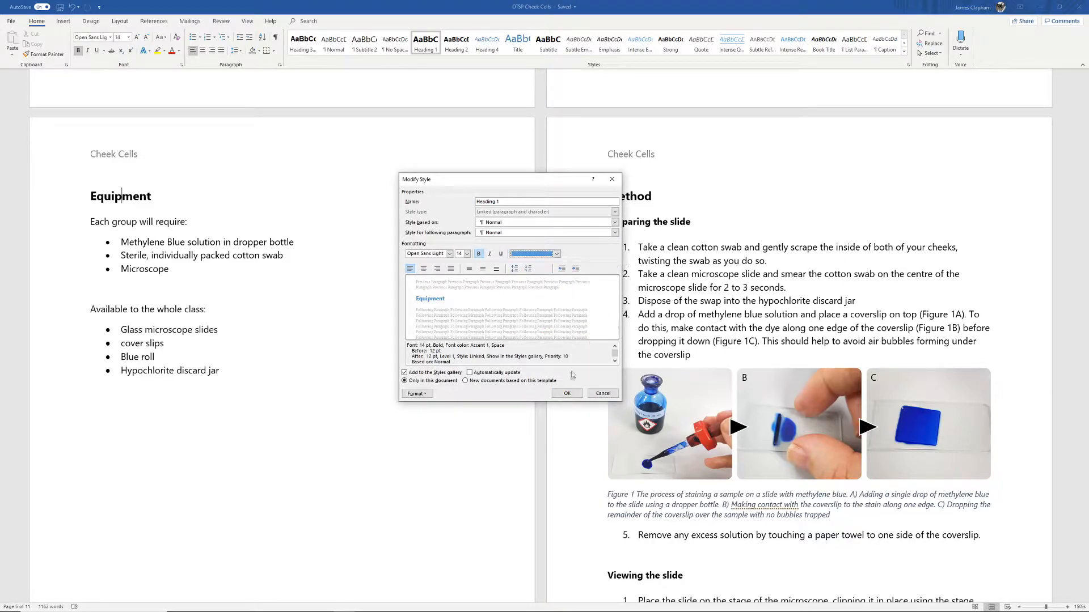
click(567, 393)
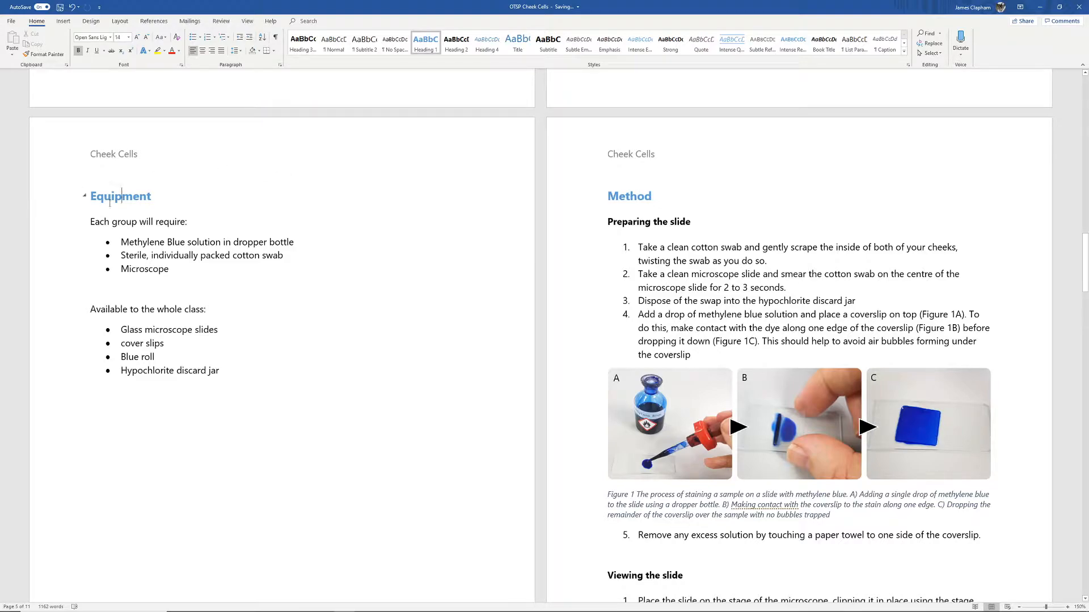
Inspect the Equipment and Method headings for the modified Heading 1 formatting
mouse_move(1085, 258)
mouse_down()
mouse_move(1071, 452)
mouse_move(1087, 259)
mouse_up()
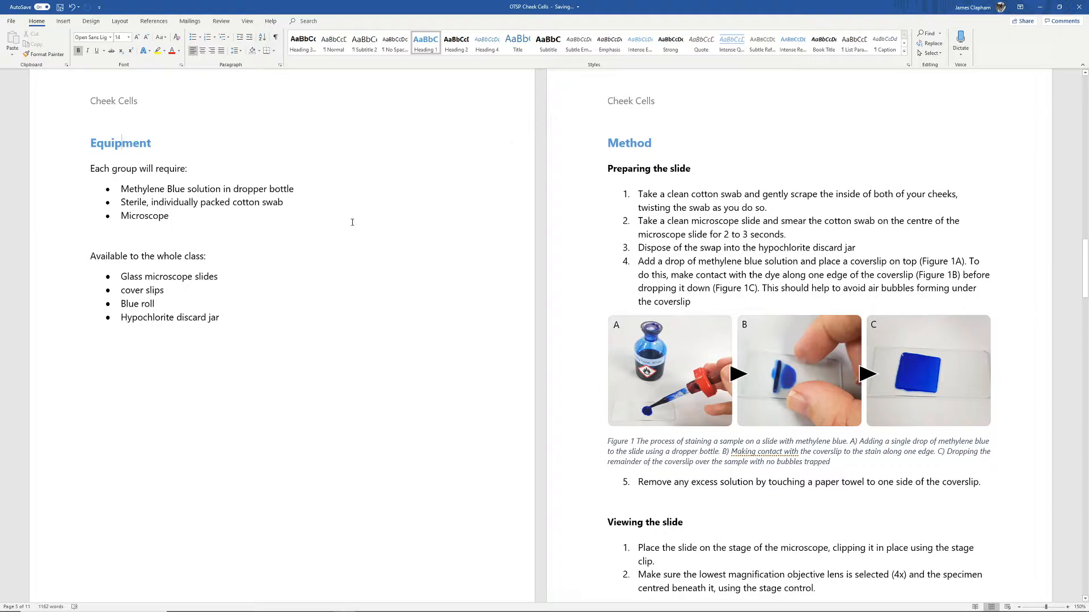
click(122, 155)
double_click(154, 146)
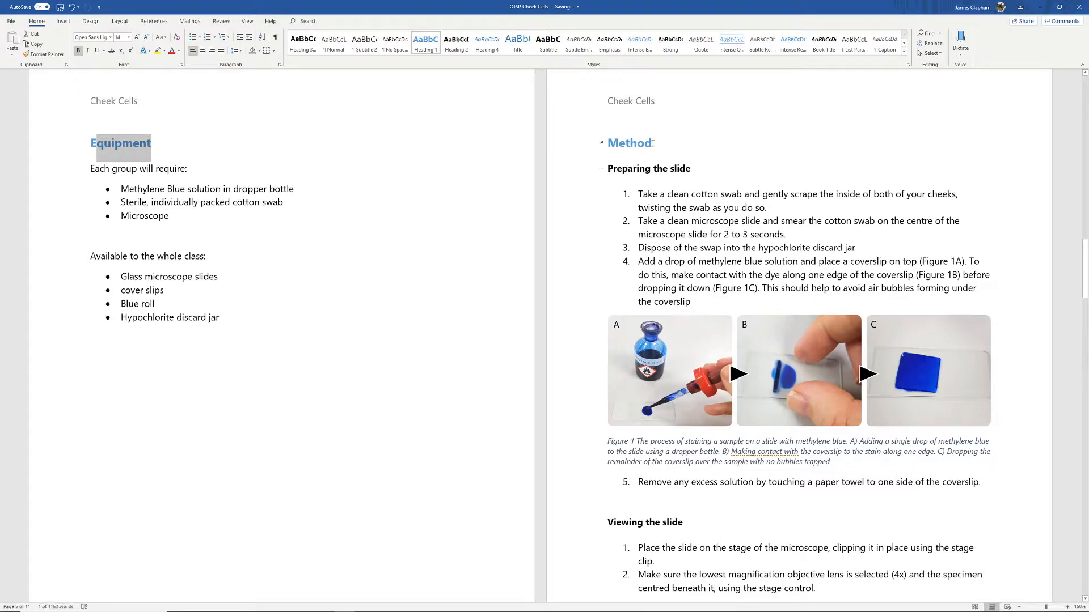
double_click(614, 140)
scroll(357, 279, down, 3)
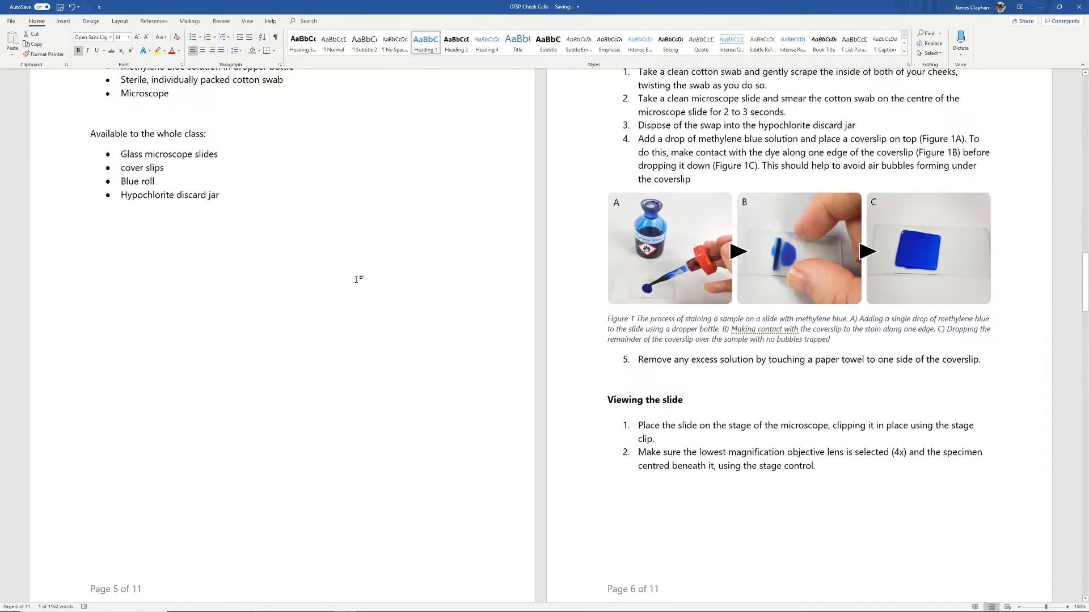
scroll(614, 242, up, 2)
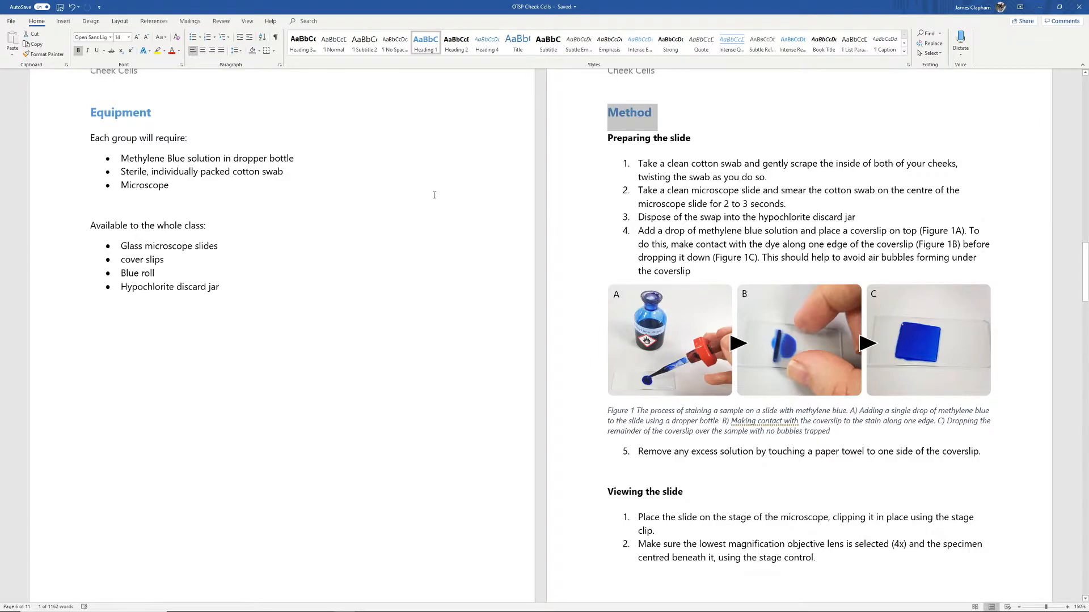
click(438, 235)
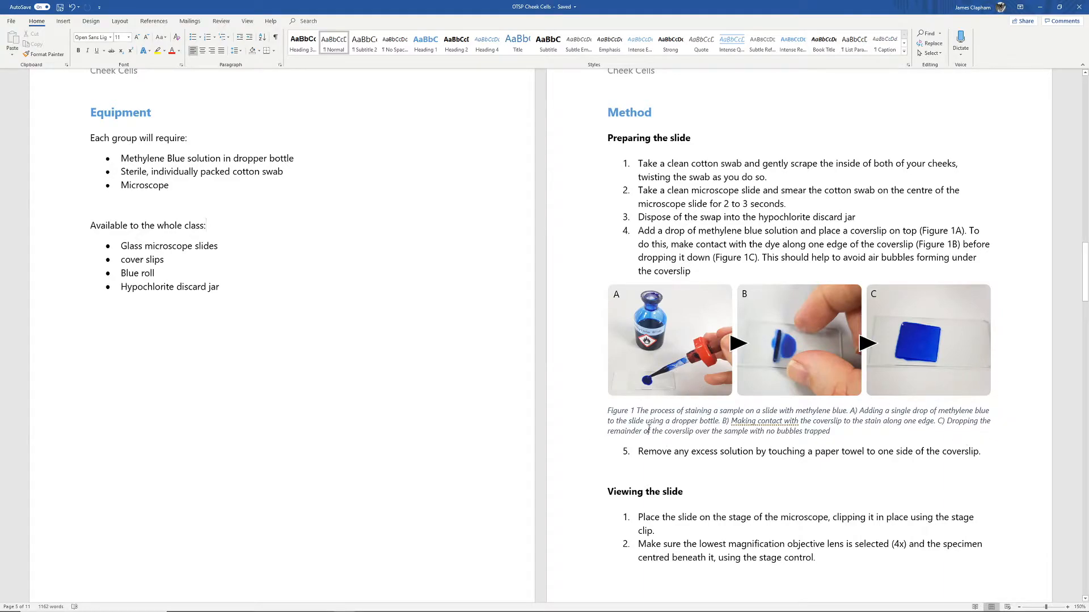
Examine the Caption style's formatting settings using the Figure 1 caption
click(683, 410)
right_click(883, 47)
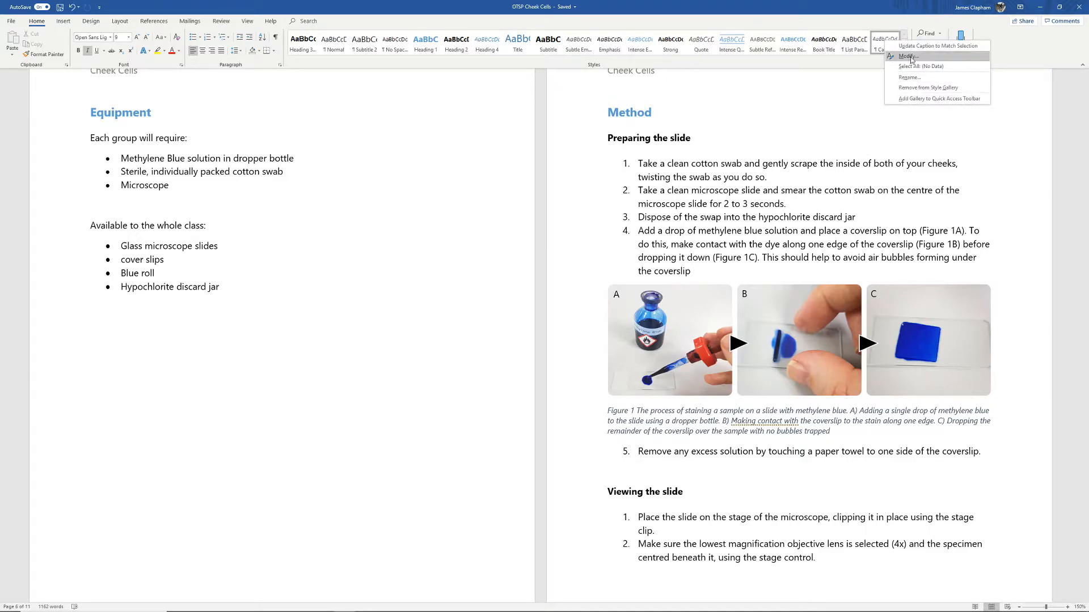
click(909, 57)
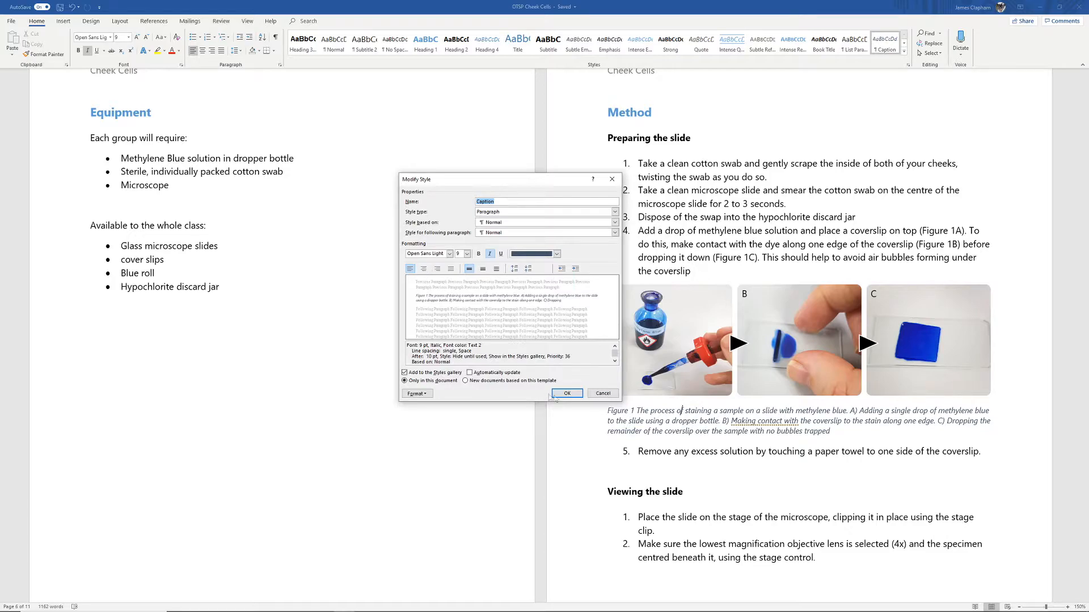
click(423, 262)
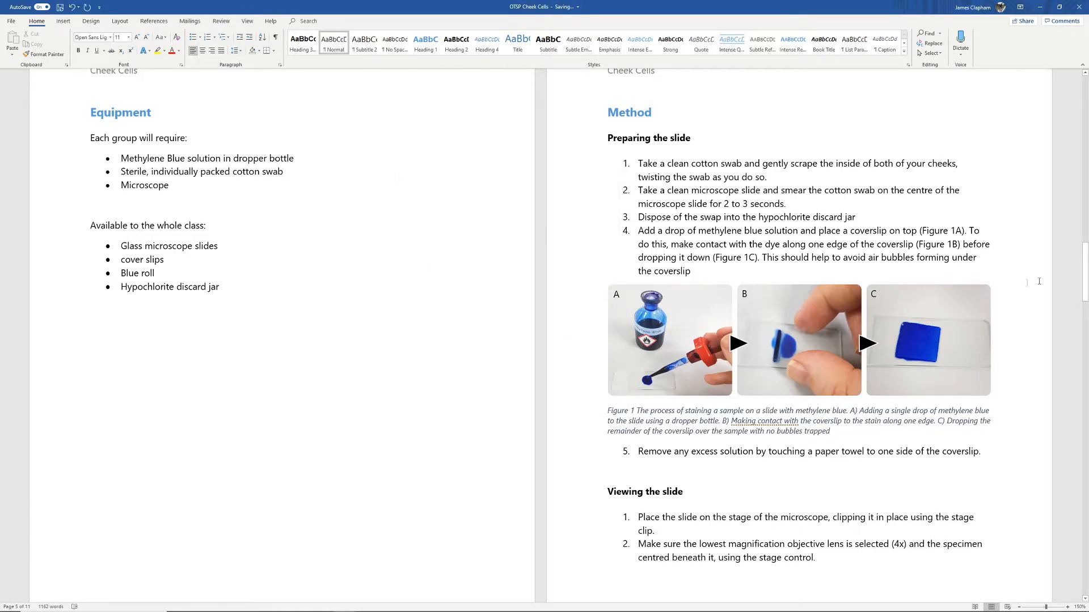
Insert the Automatic Table 1 table of contents on the blank page after the cover page
drag(1085, 271, 1087, 105)
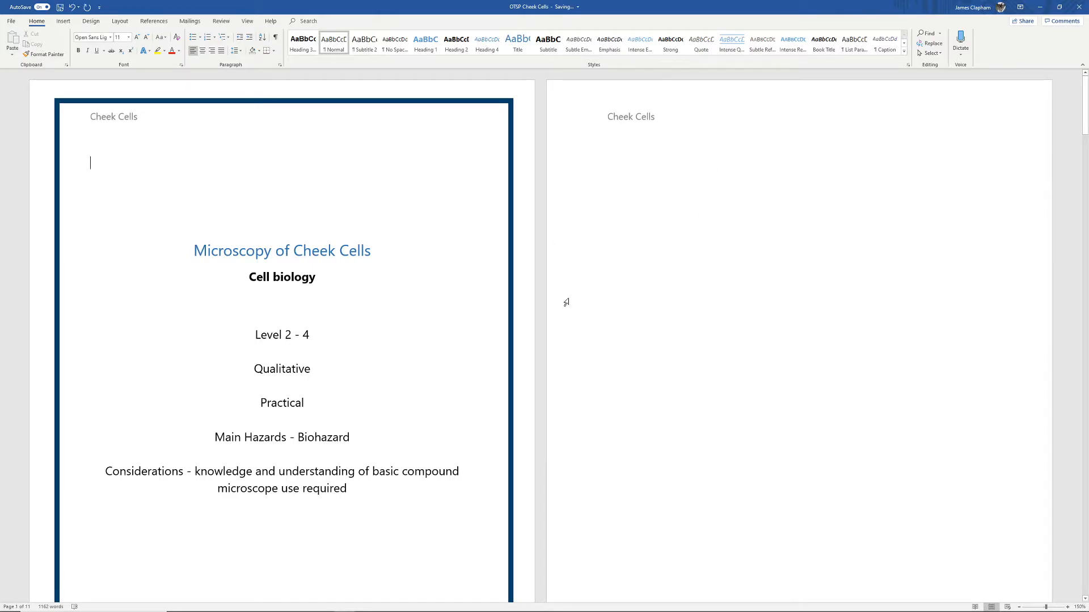
click(614, 162)
click(144, 25)
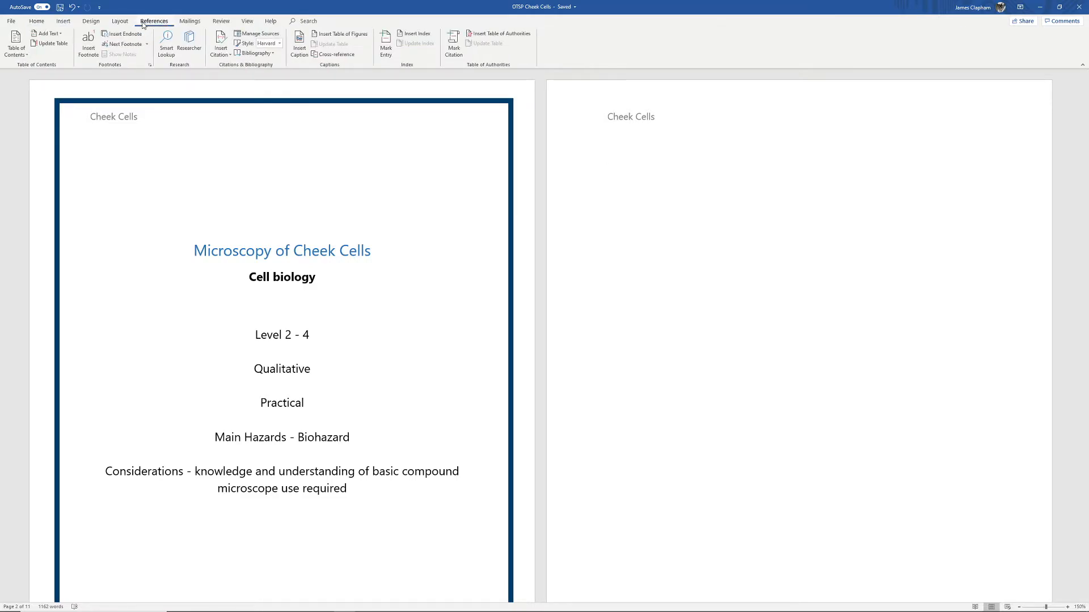
click(22, 50)
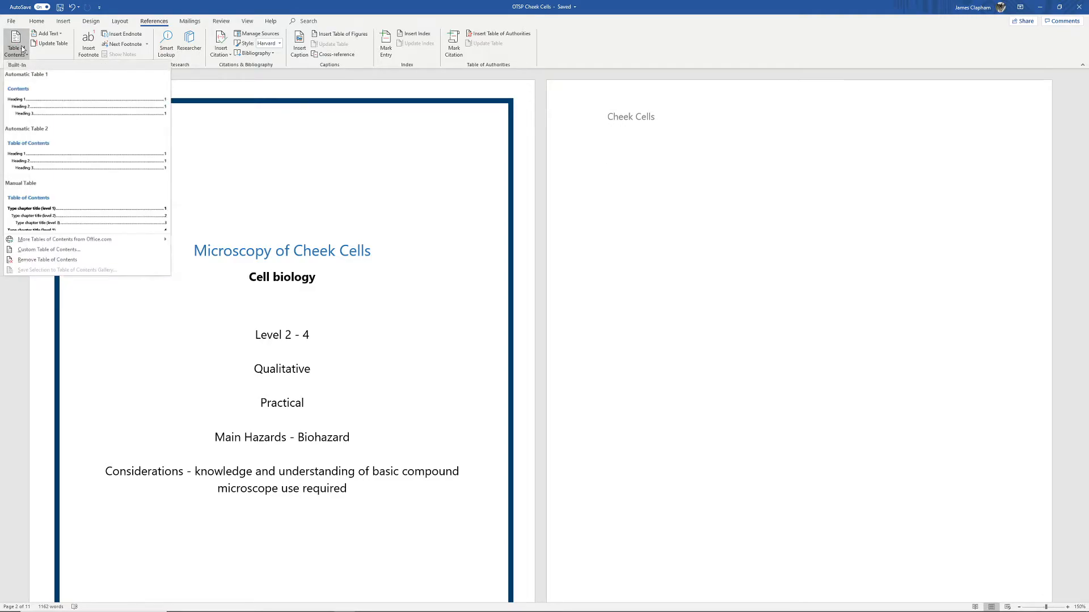
click(49, 93)
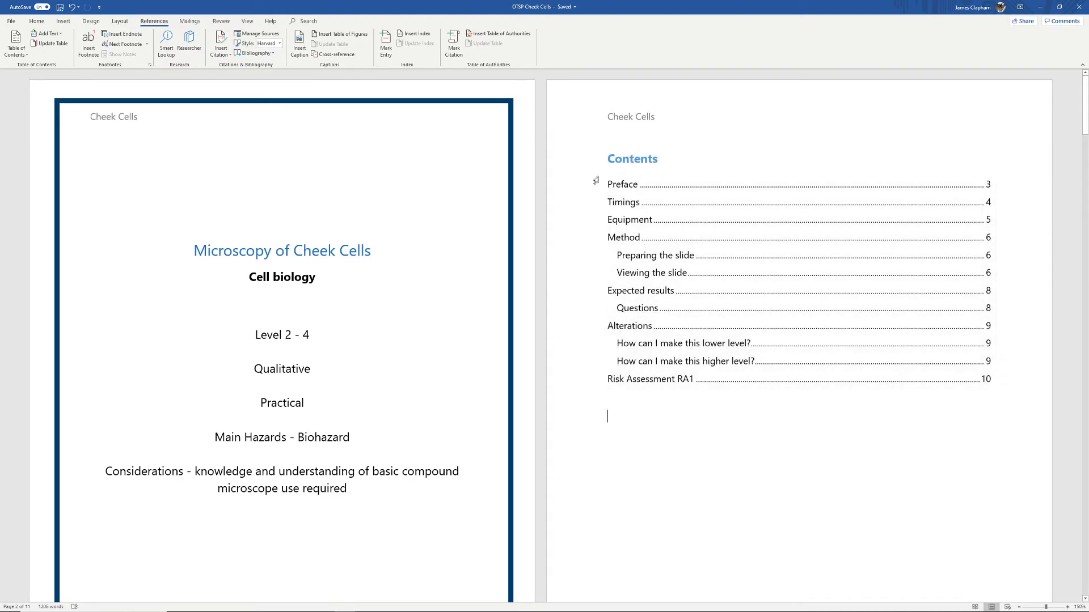
Update the entire table of contents, including both its entries and page numbers
click(641, 168)
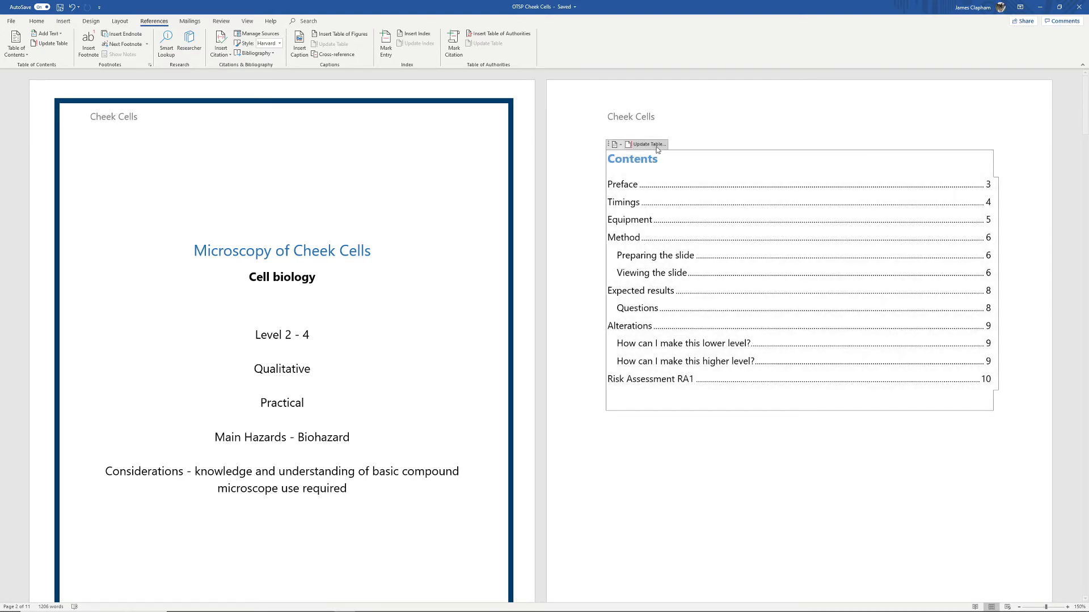
click(655, 149)
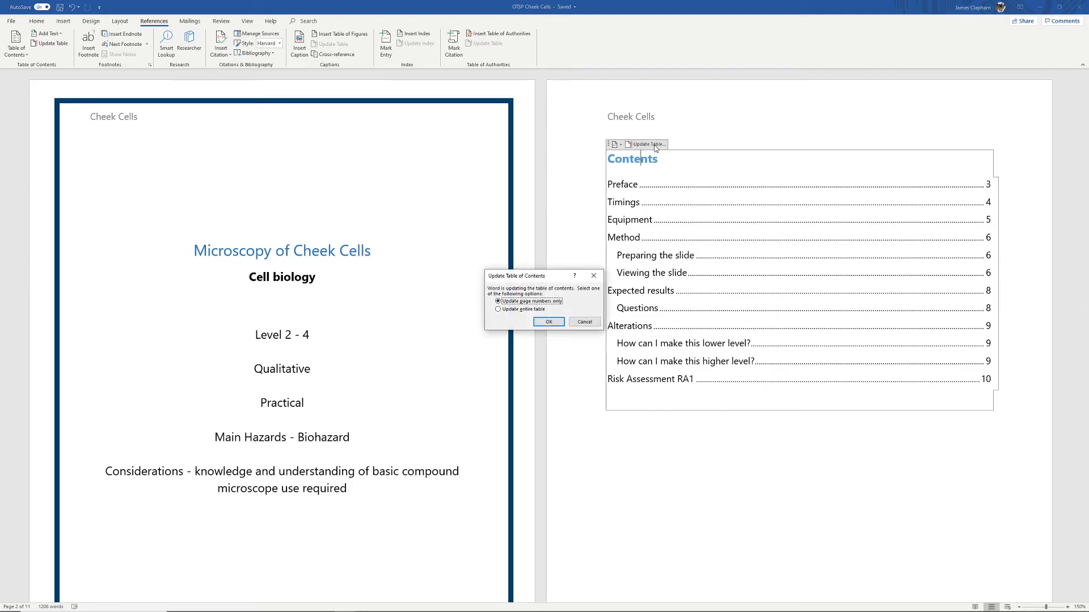
click(530, 310)
click(545, 322)
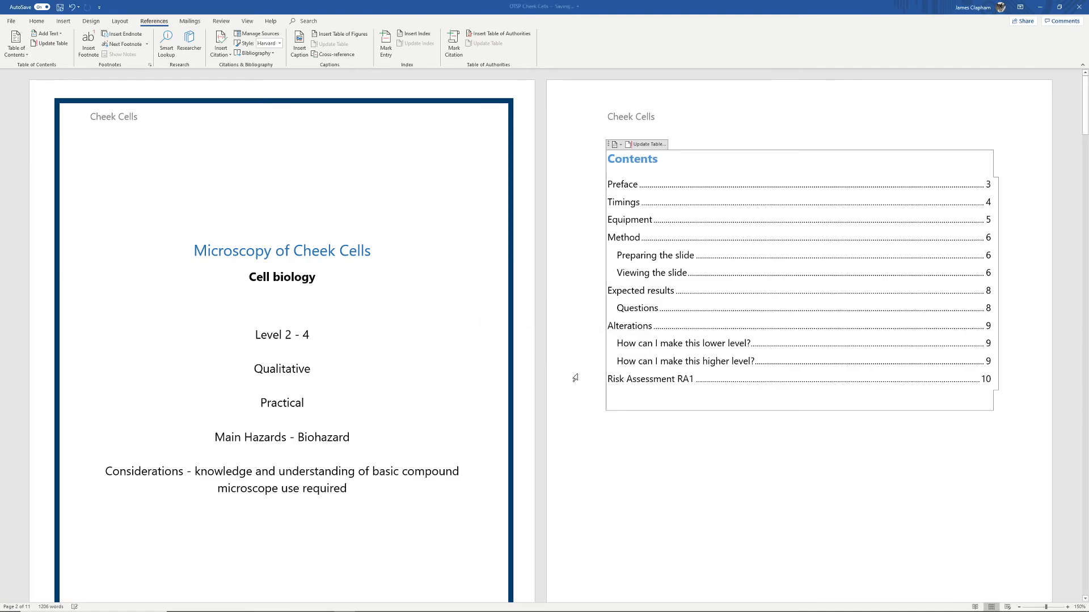